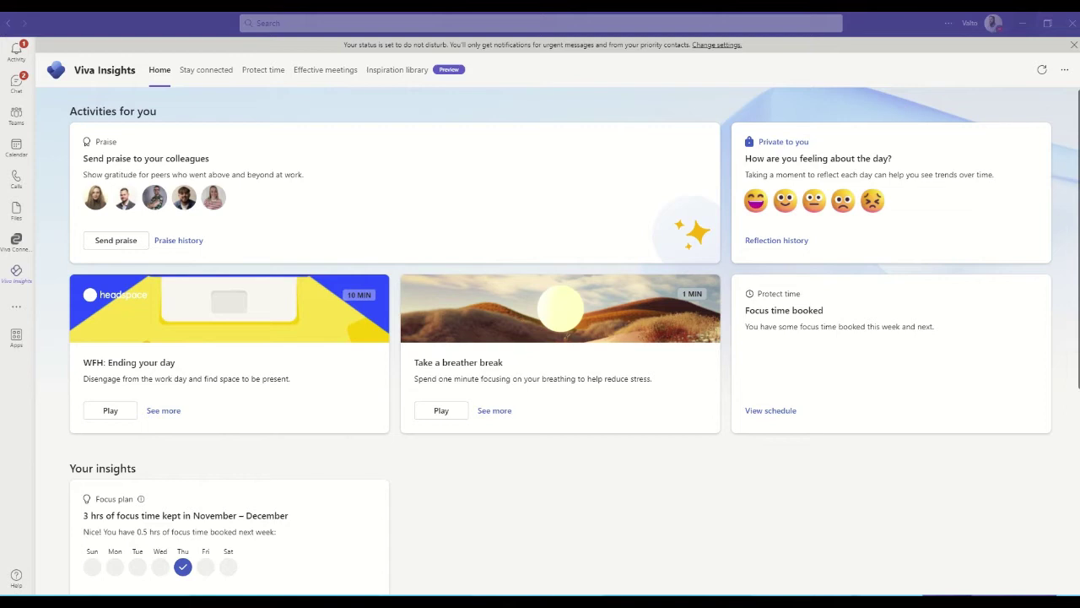
pyautogui.click(17, 308)
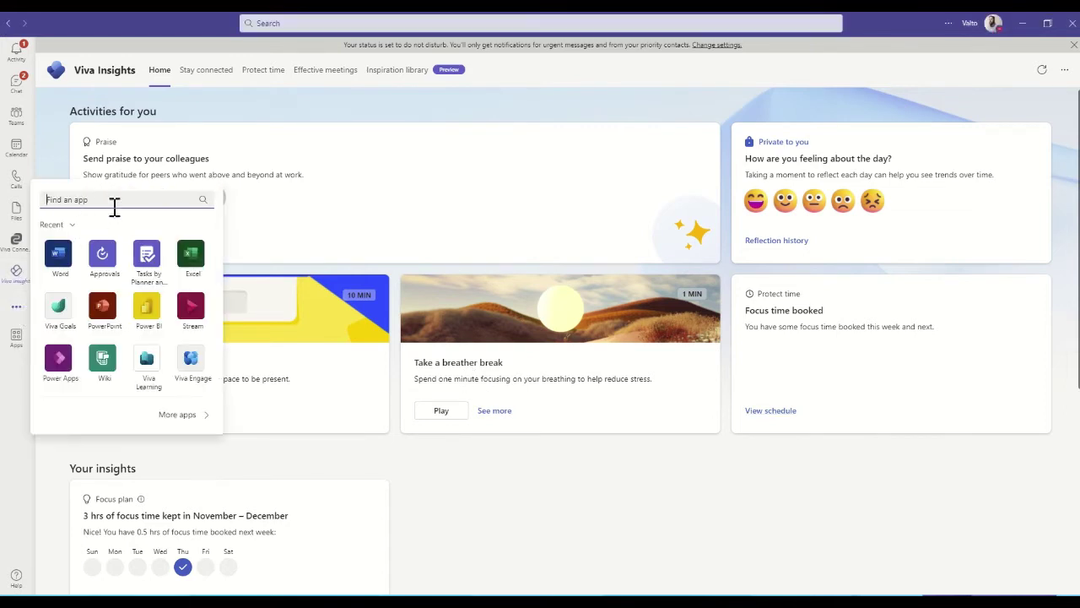
pyautogui.click(55, 162)
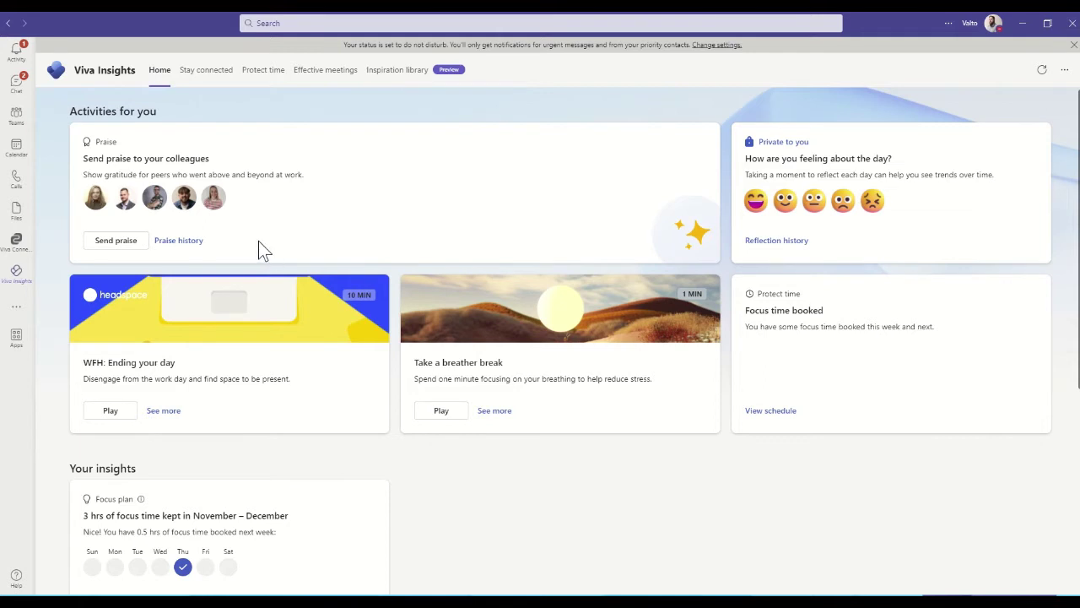
# Step: Open the All praises page from the Praise card's Send praise link
pyautogui.click(118, 242)
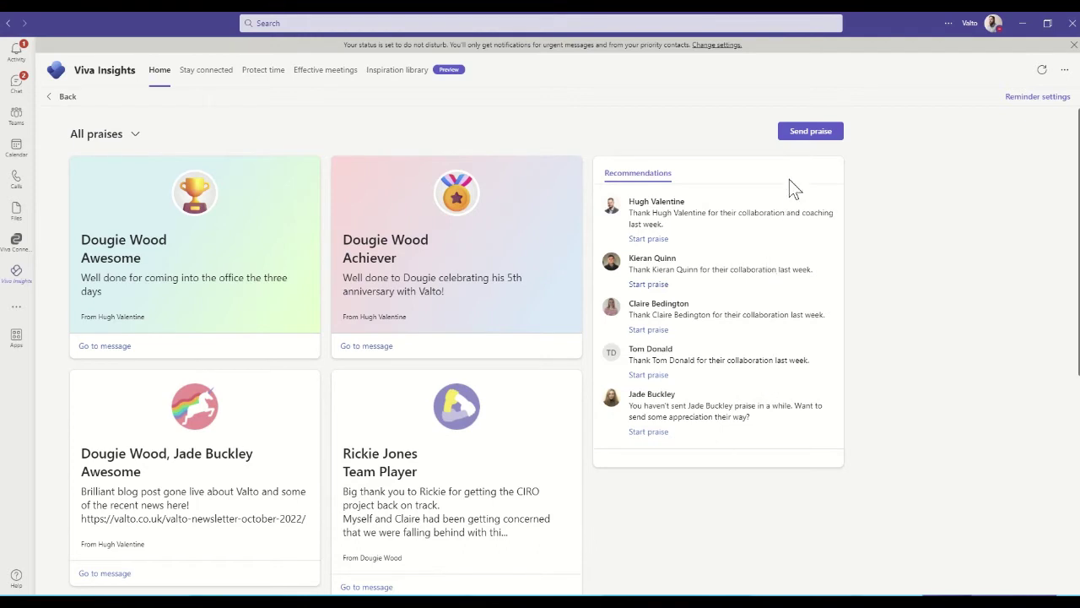
# Step: Start a new praise and add the suggested colleague as its recipient
pyautogui.click(806, 128)
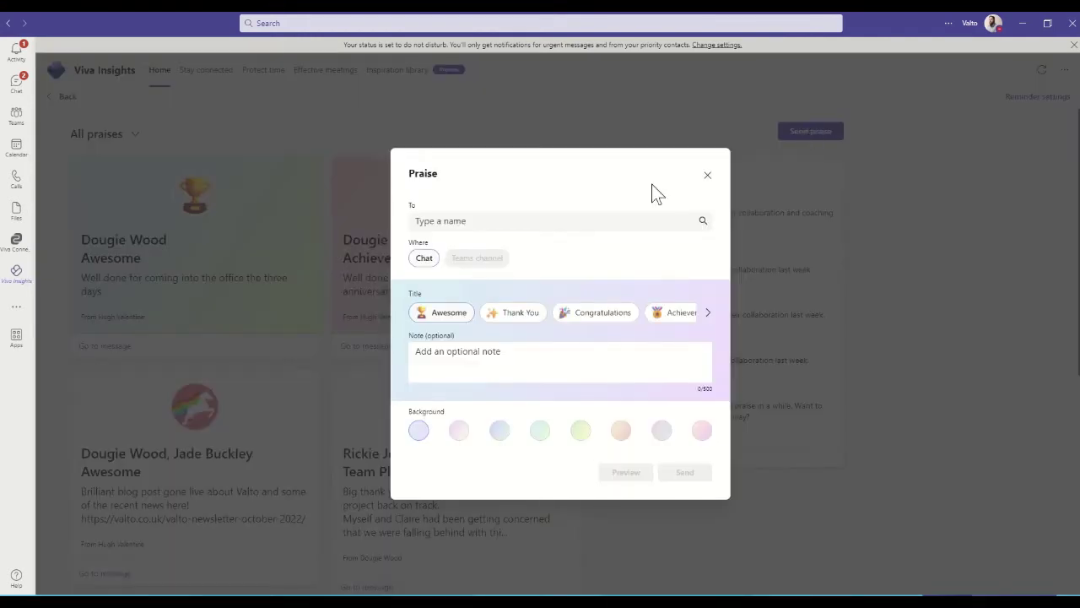
pyautogui.click(572, 218)
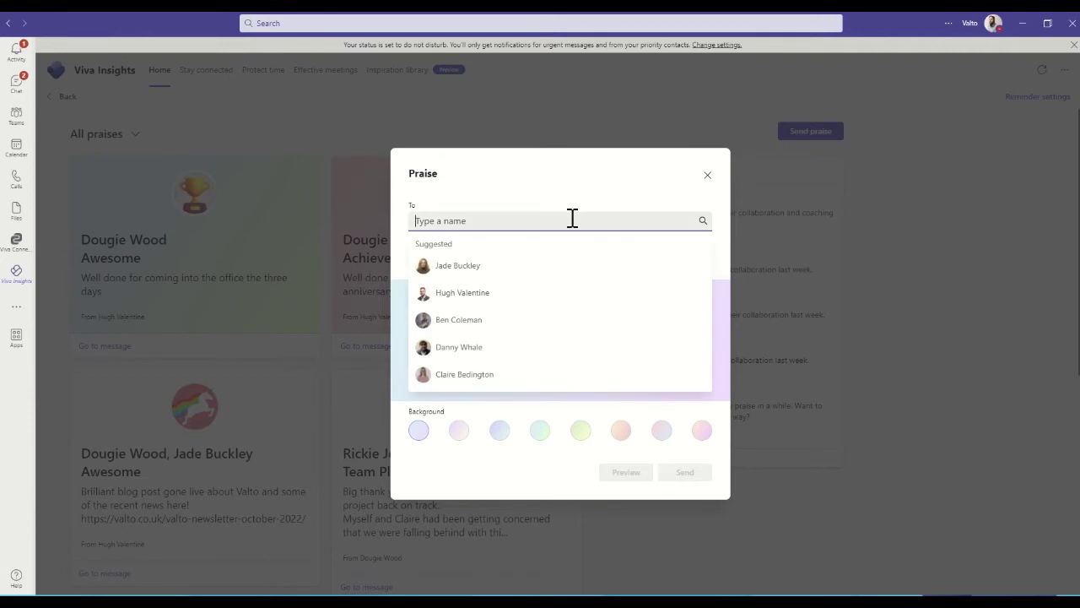
pyautogui.click(522, 263)
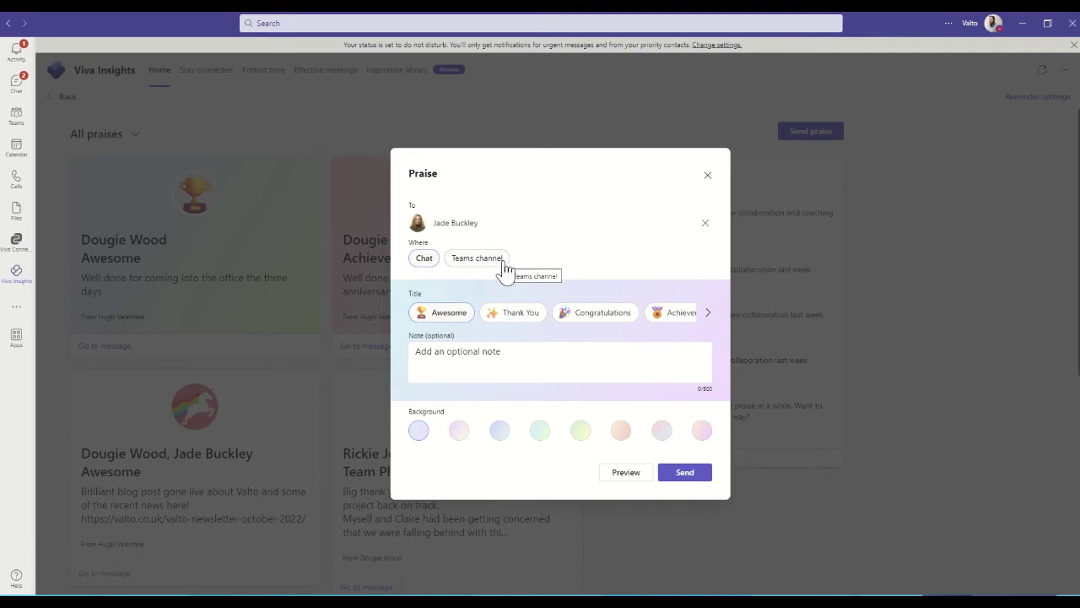
# Step: Pick Awesome, then browse all the praise title options and return to the first ones
pyautogui.click(471, 316)
pyautogui.click(709, 317)
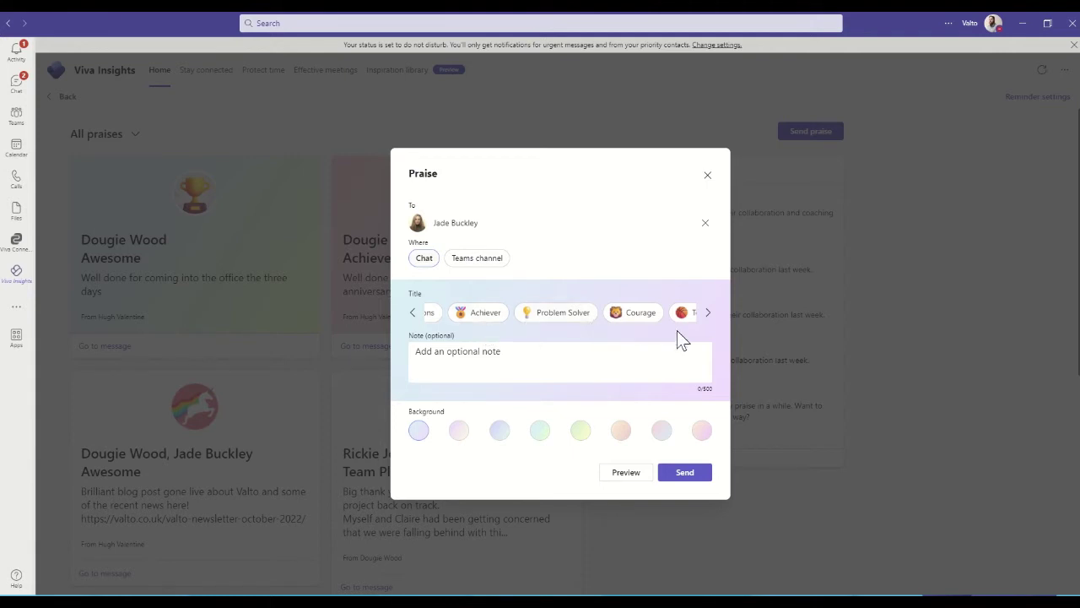
pyautogui.click(707, 314)
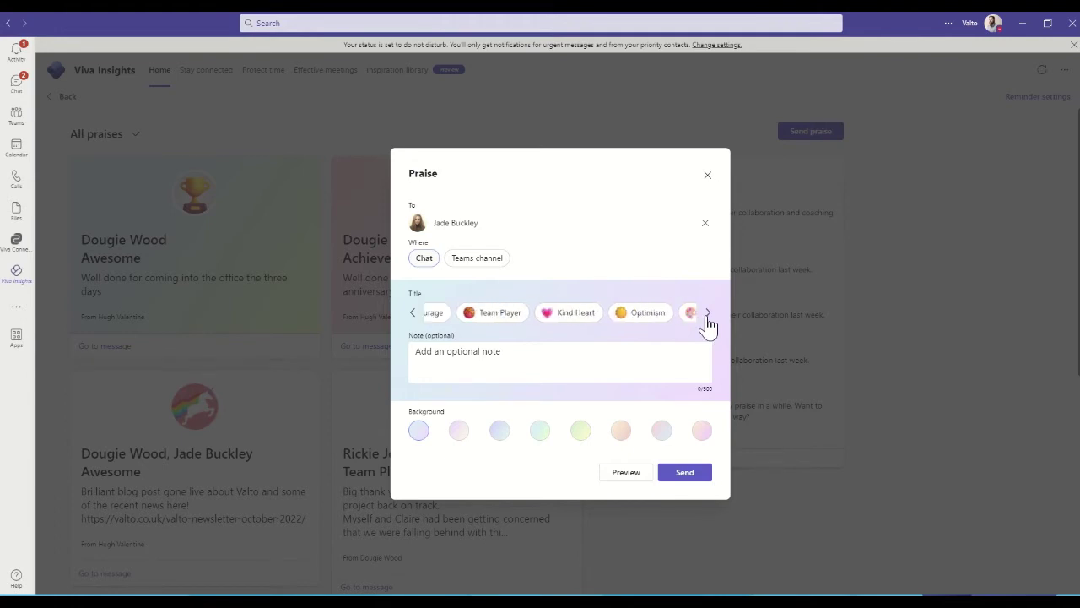
pyautogui.click(707, 314)
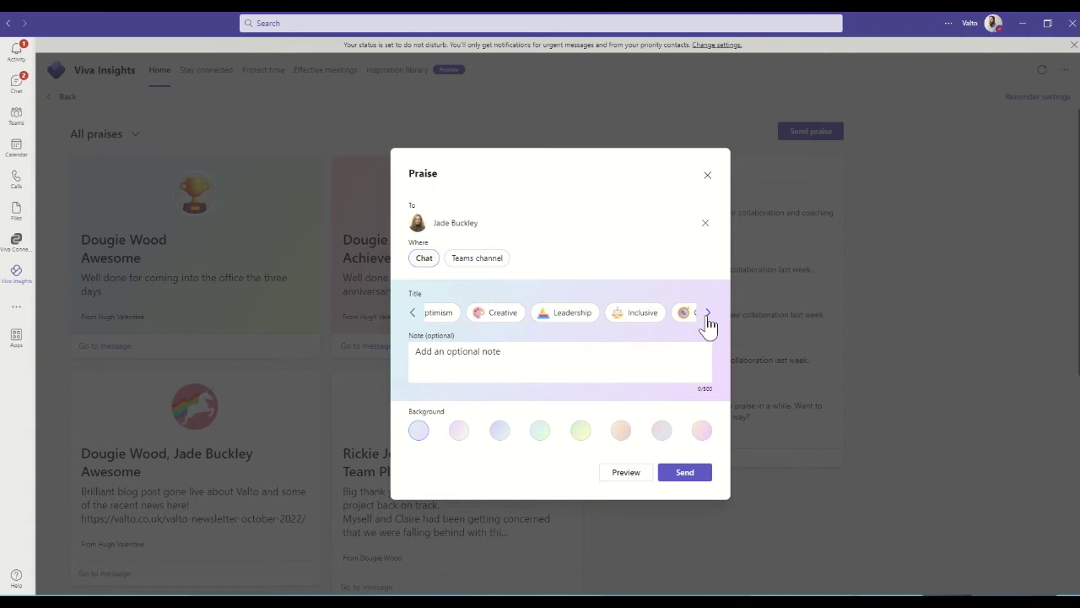
pyautogui.click(707, 314)
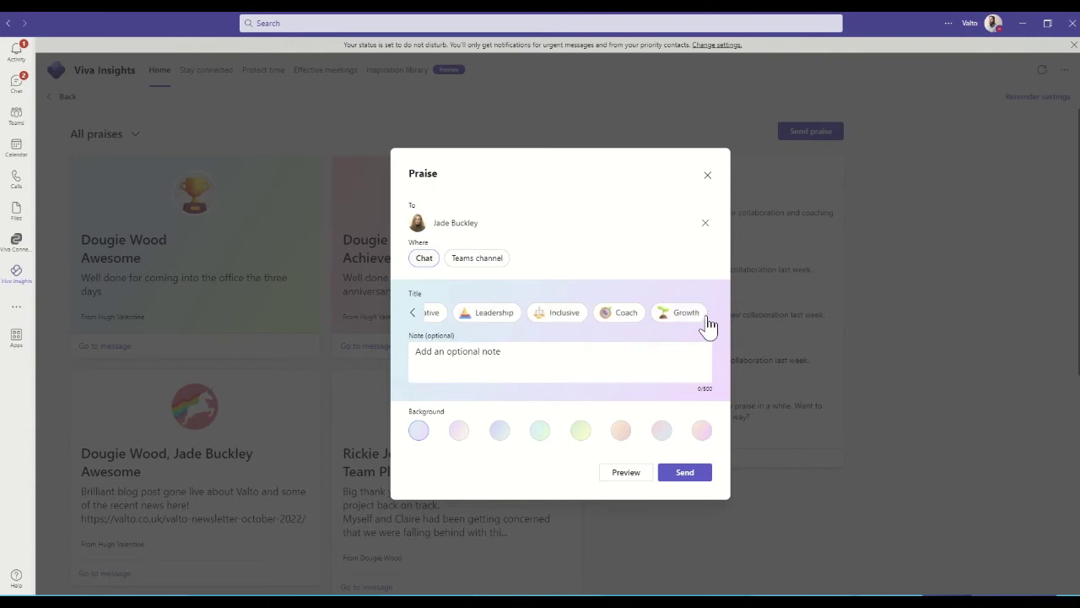
pyautogui.click(414, 317)
pyautogui.click(414, 318)
pyautogui.click(414, 317)
pyautogui.click(414, 317)
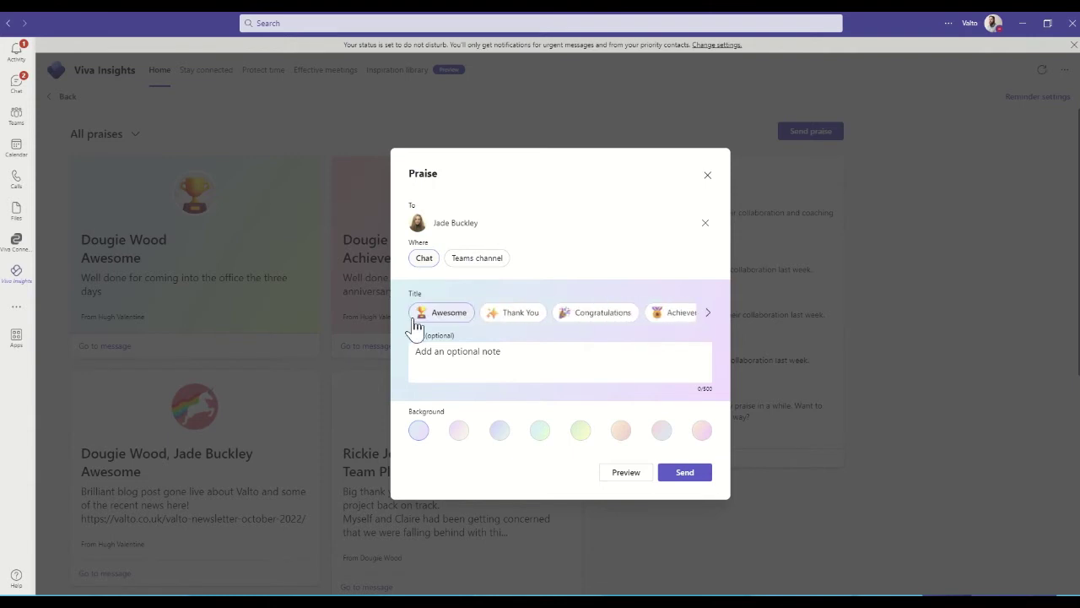
# Step: Title the praise Thank You, add a note thanking for timely team work, and choose a pink background
pyautogui.click(520, 315)
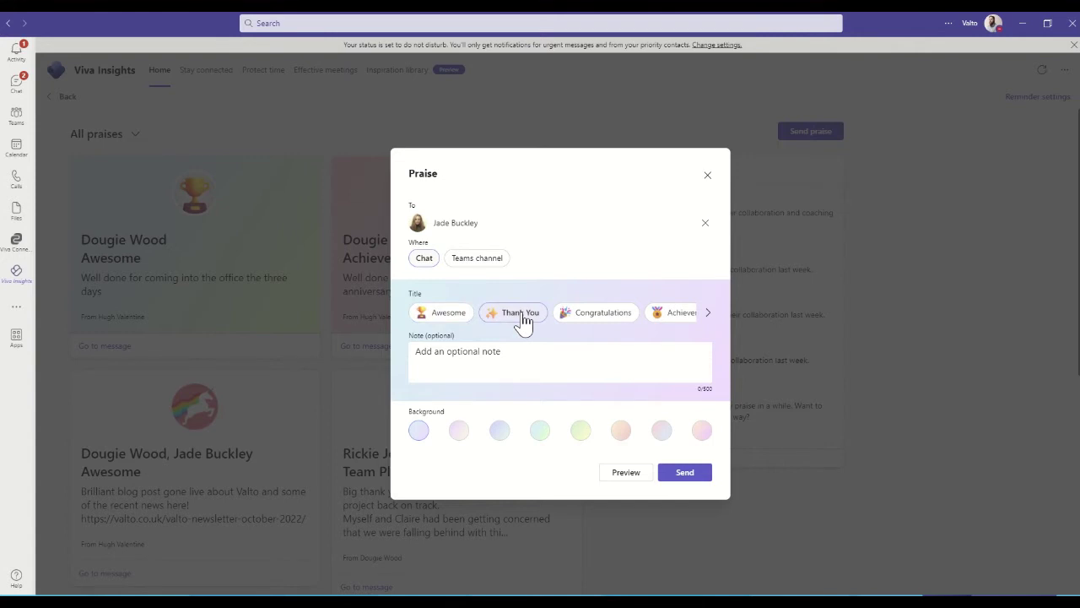
pyautogui.click(495, 376)
pyautogui.write('Thank yo')
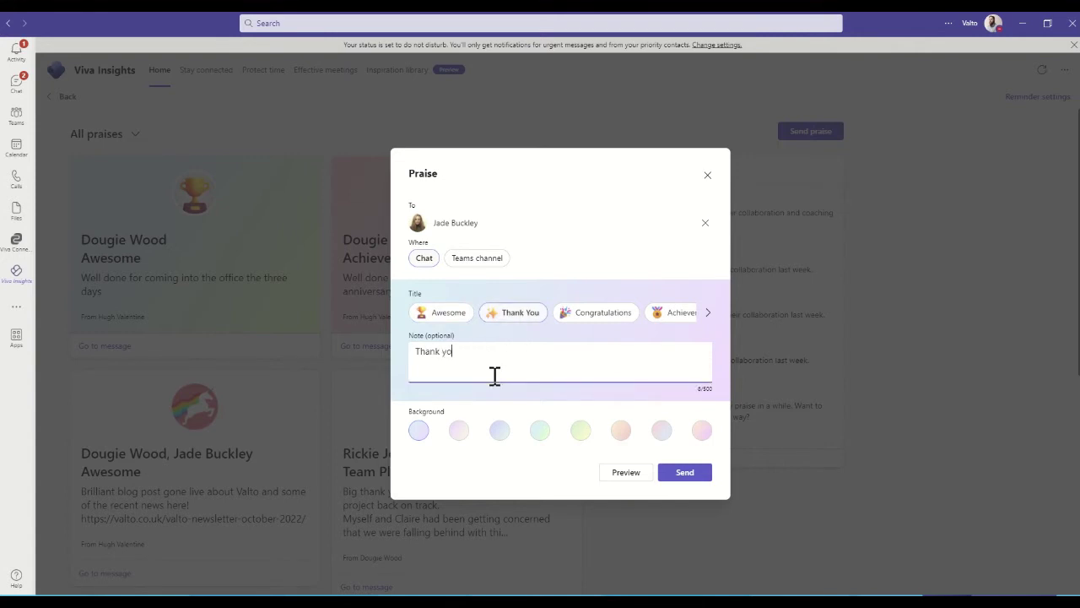
pyautogui.write('u for all your help recently getting our teams work c')
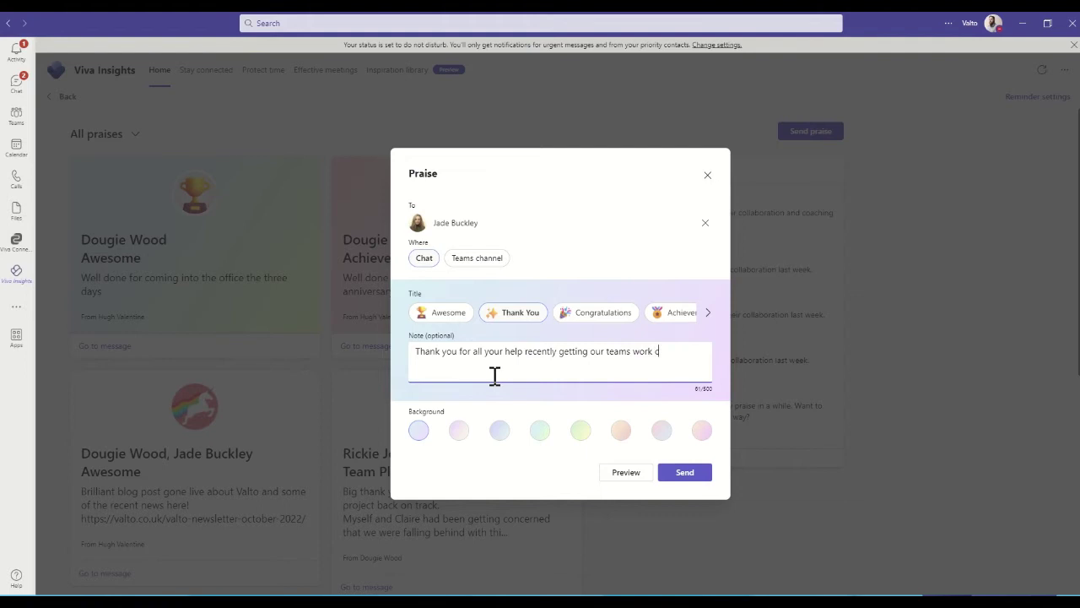
pyautogui.write('omplete in a timely m')
pyautogui.press('BackSpace')
pyautogui.write('way!')
pyautogui.click(456, 432)
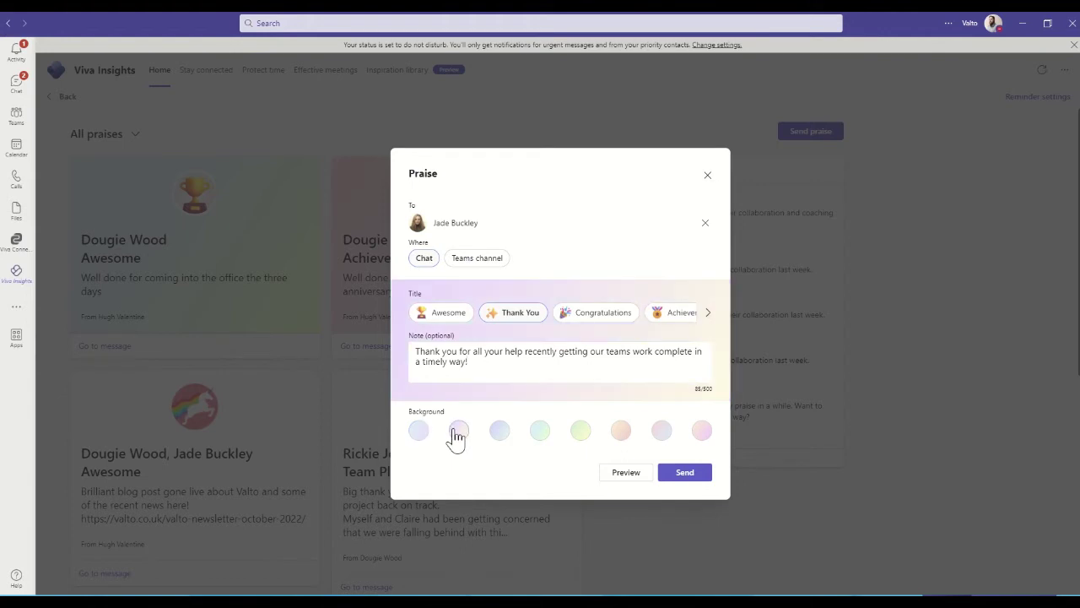
pyautogui.click(706, 435)
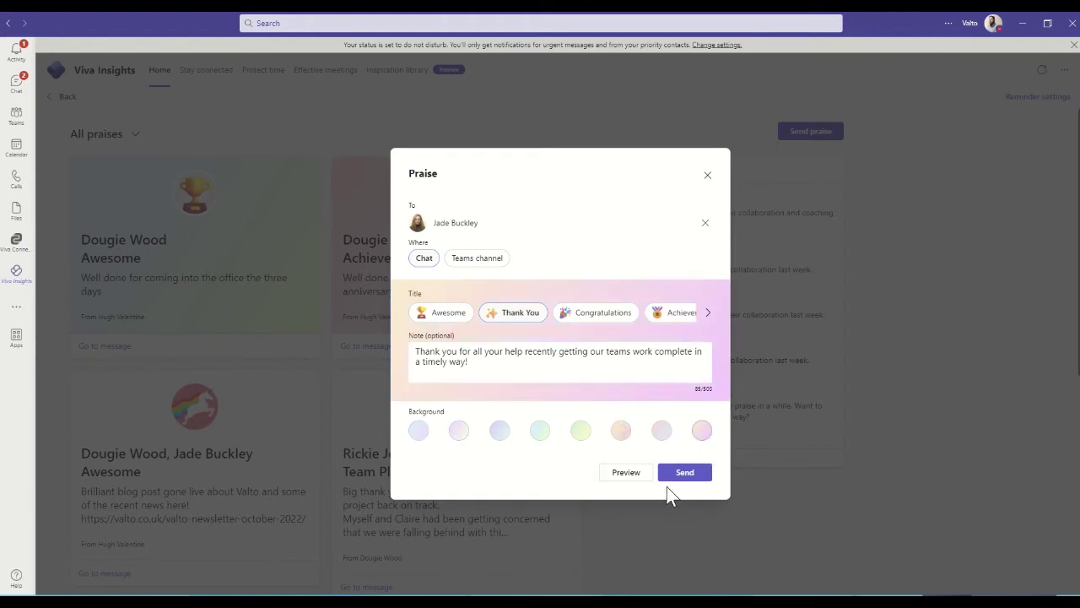
# Step: Send the Thank You praise, return Home, and open Praise history to see it listed first
pyautogui.click(685, 475)
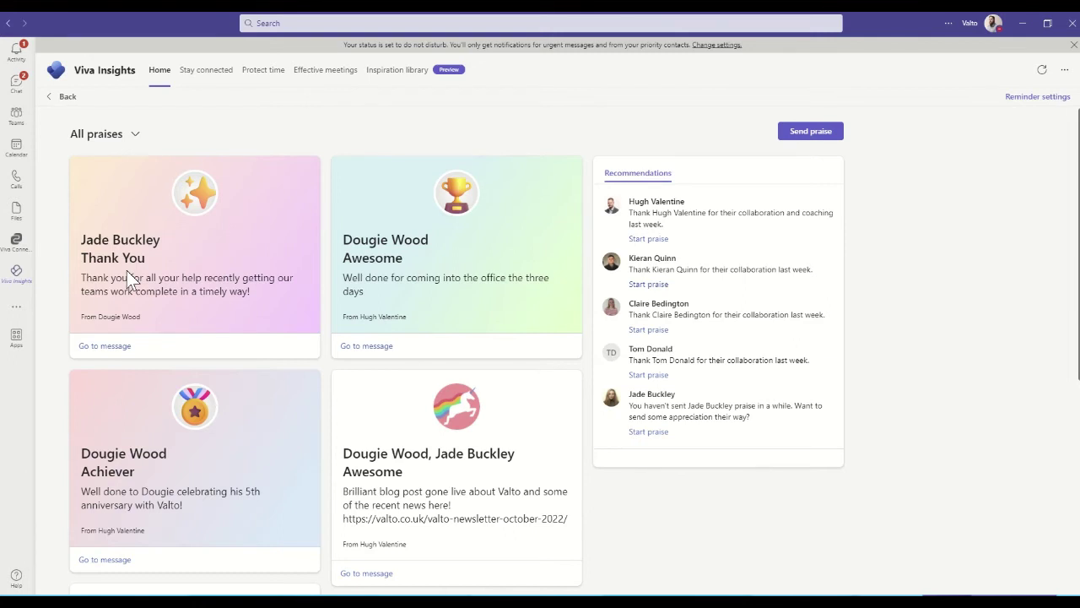
pyautogui.click(67, 99)
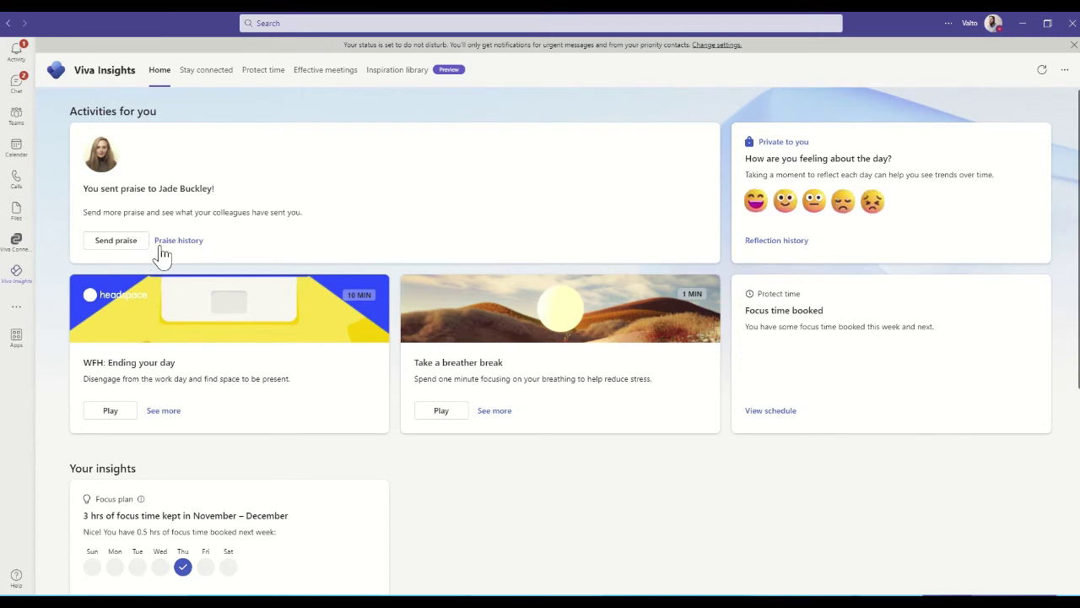
pyautogui.click(183, 242)
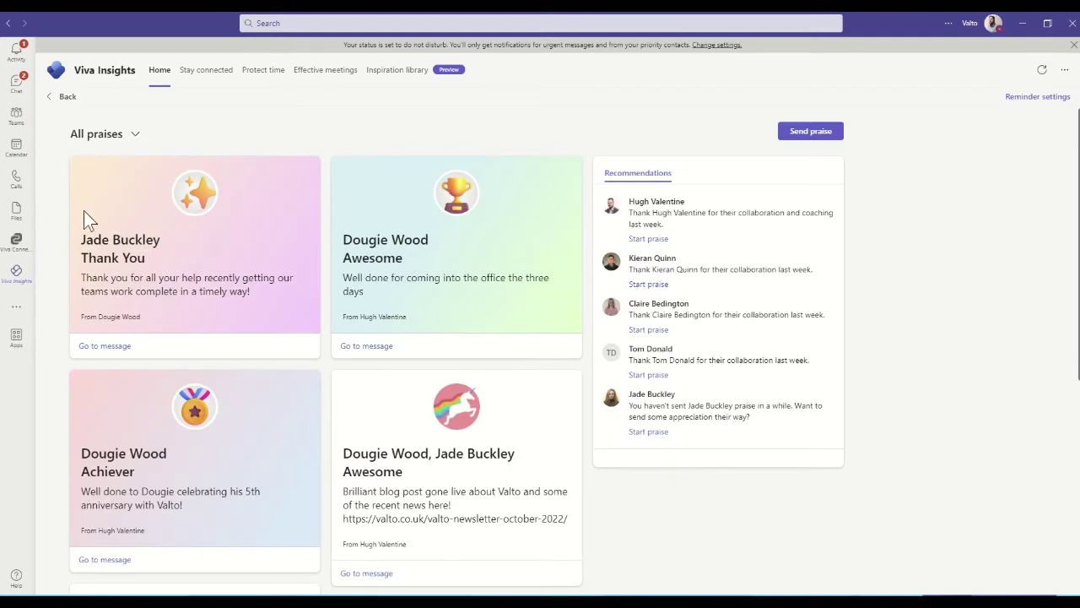
# Step: Go back from All praises to the Home page showing the praise-sent card
pyautogui.click(66, 94)
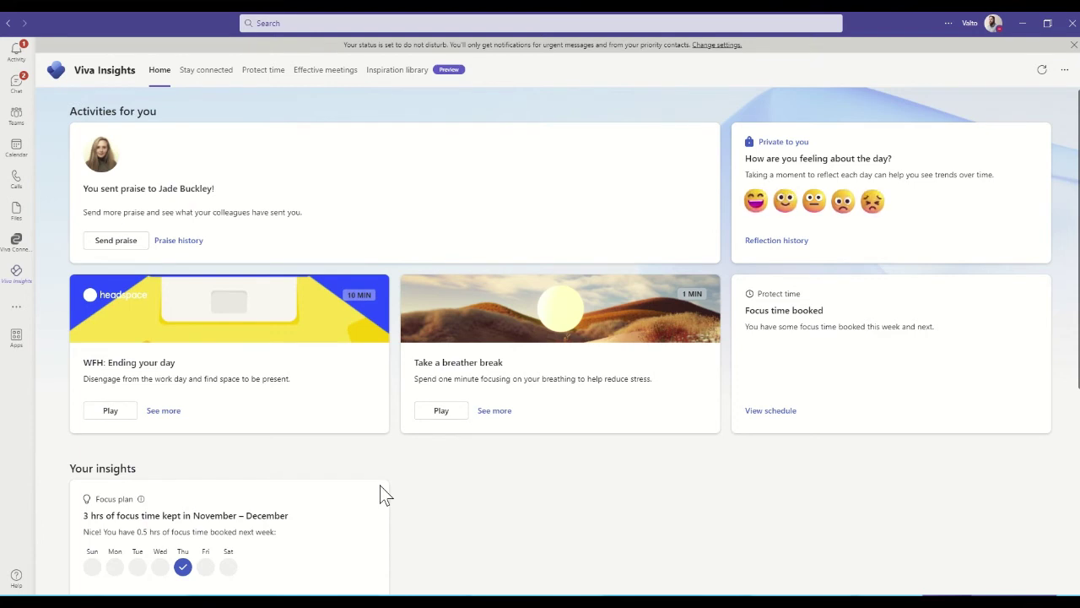
pyautogui.scroll(-1, 419, 479)
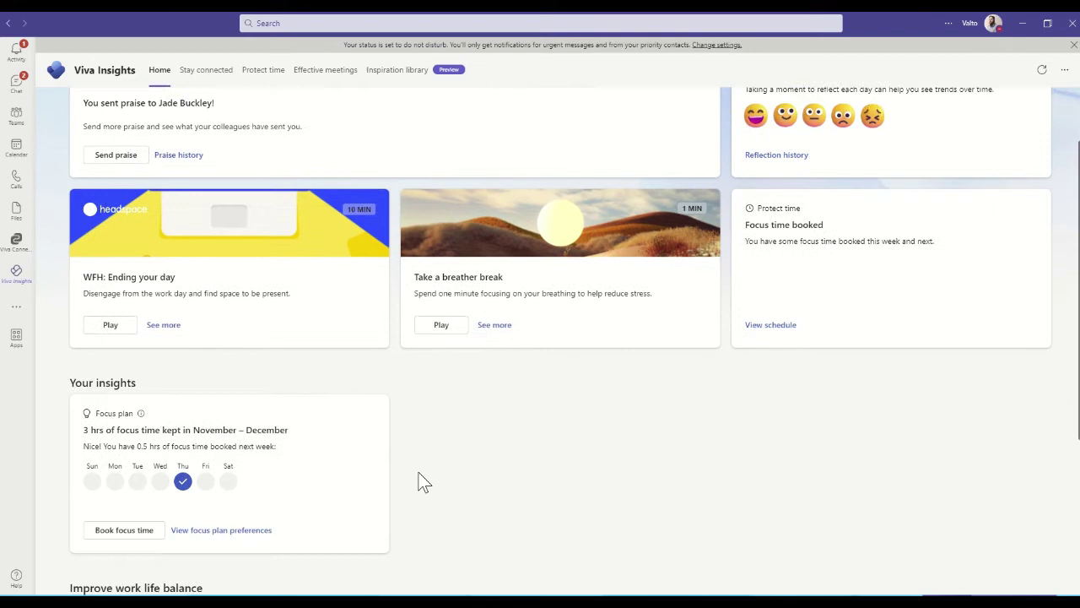
pyautogui.scroll(-1, 419, 482)
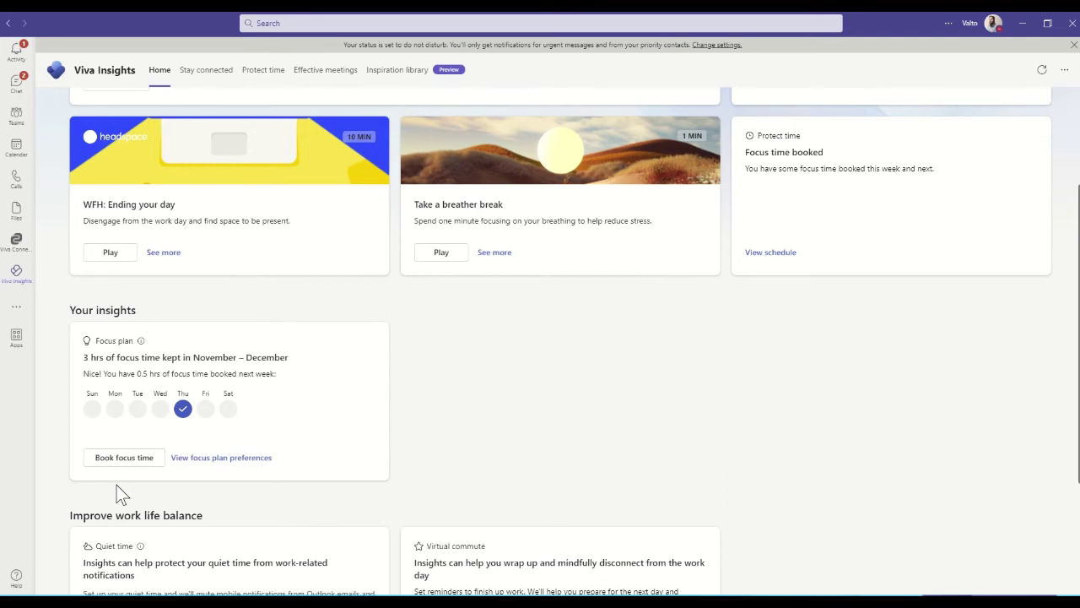
pyautogui.scroll(-3, 50, 486)
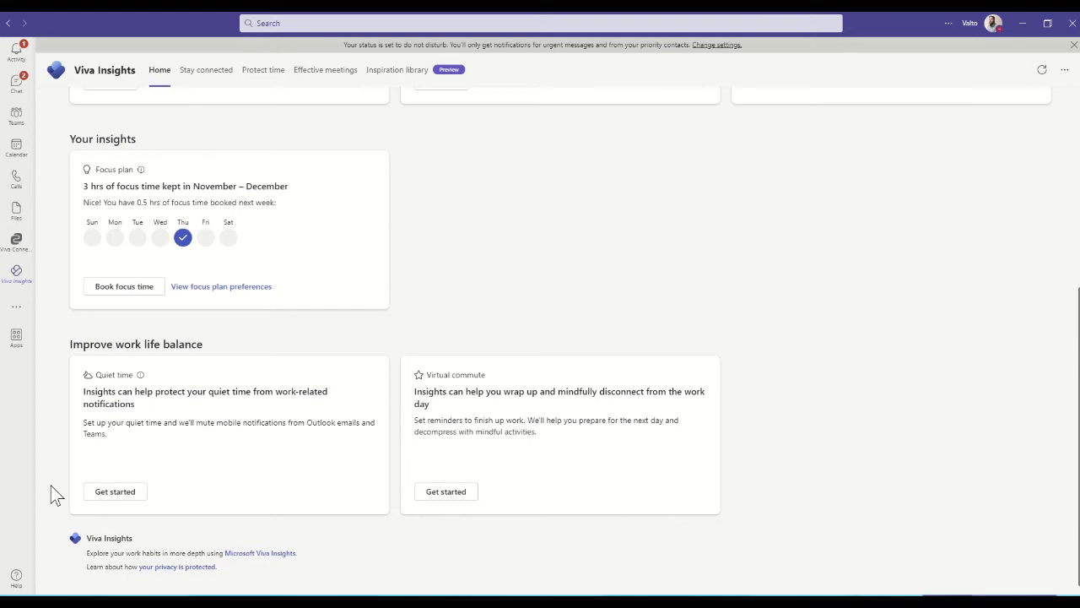
pyautogui.scroll(5, 51, 494)
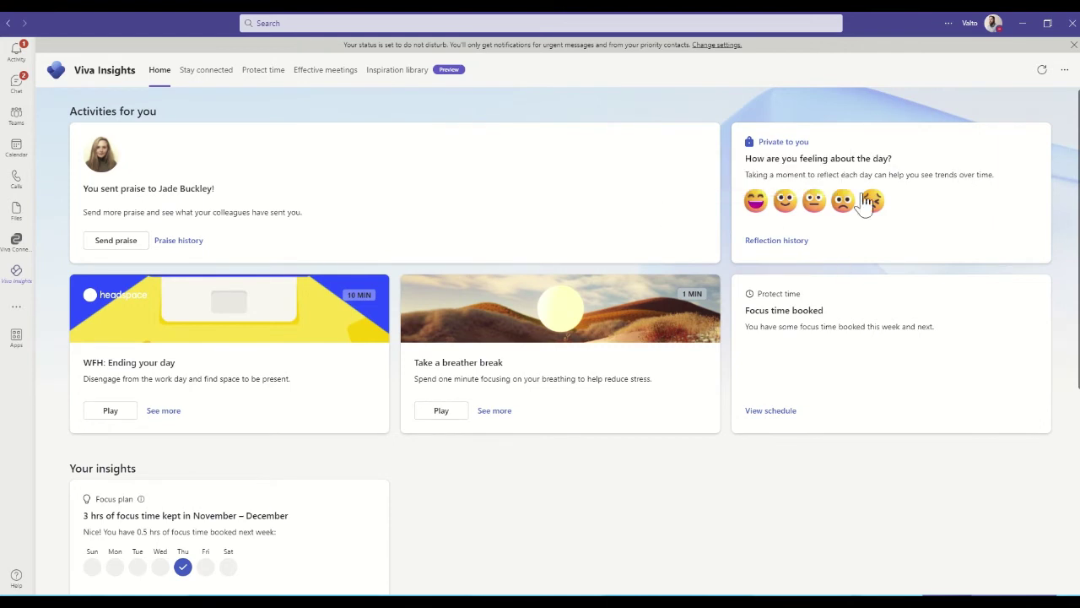
# Step: Log today's mood with the second, smiling emoji and open Reflection history
pyautogui.click(784, 200)
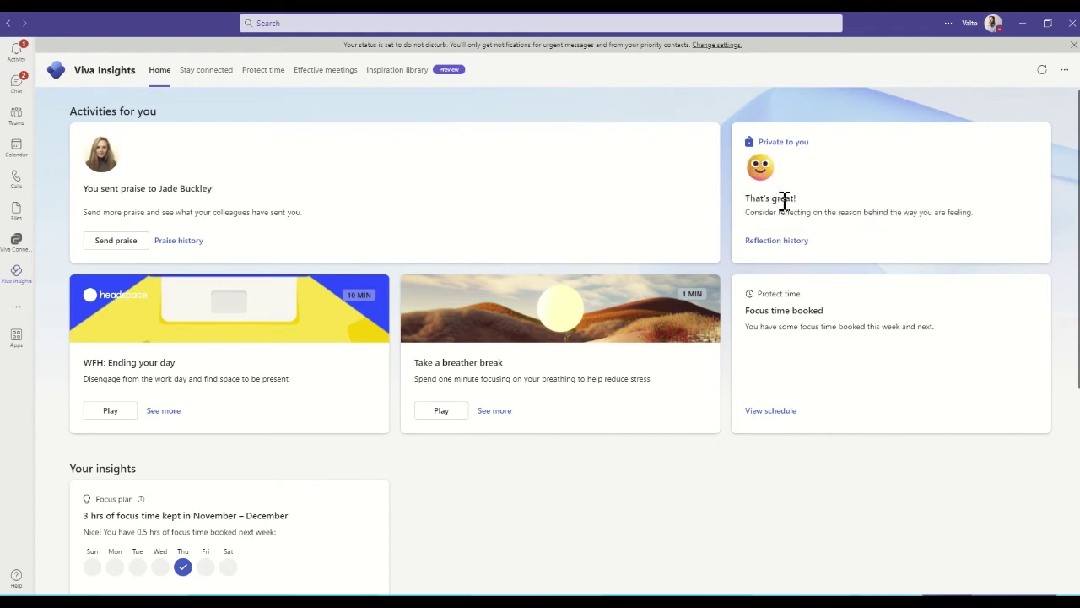
pyautogui.click(777, 242)
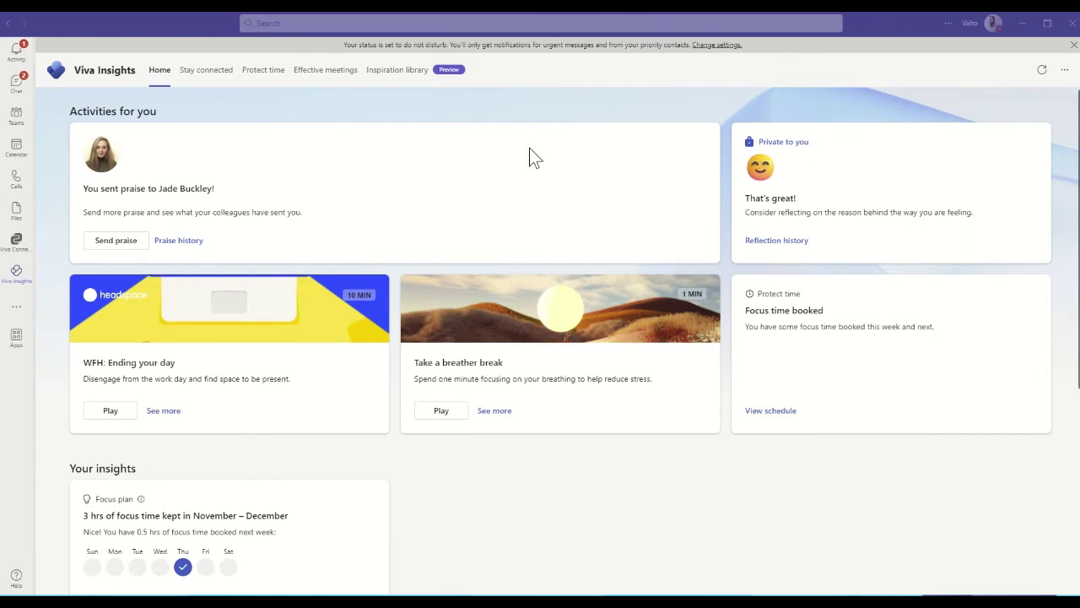
# Step: On Stay connected, mark the RE: PowerApps Health Check Report follow-up as done
pyautogui.click(196, 81)
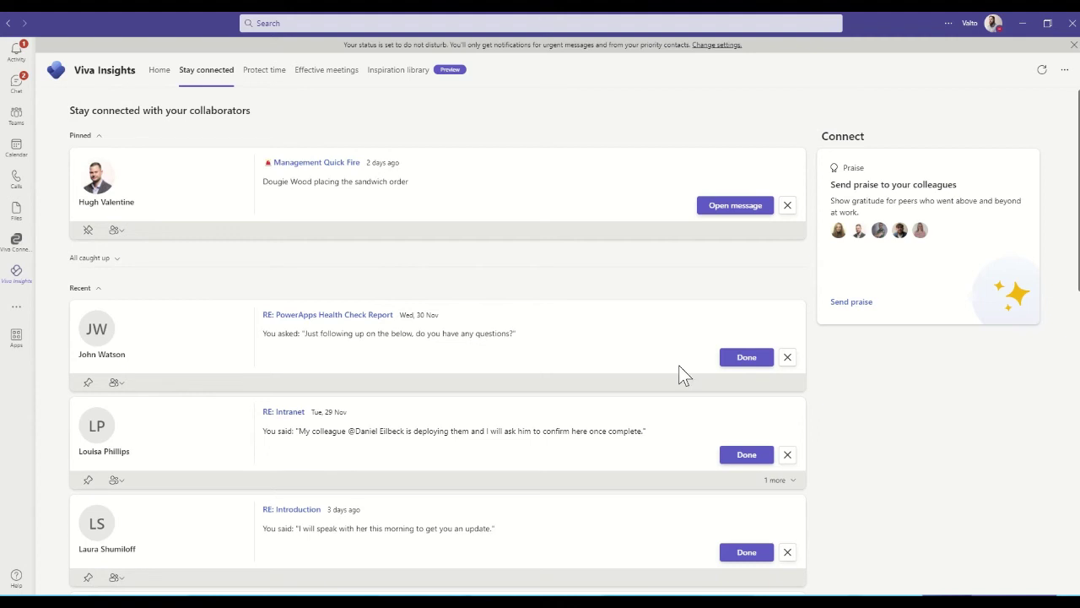
pyautogui.click(753, 360)
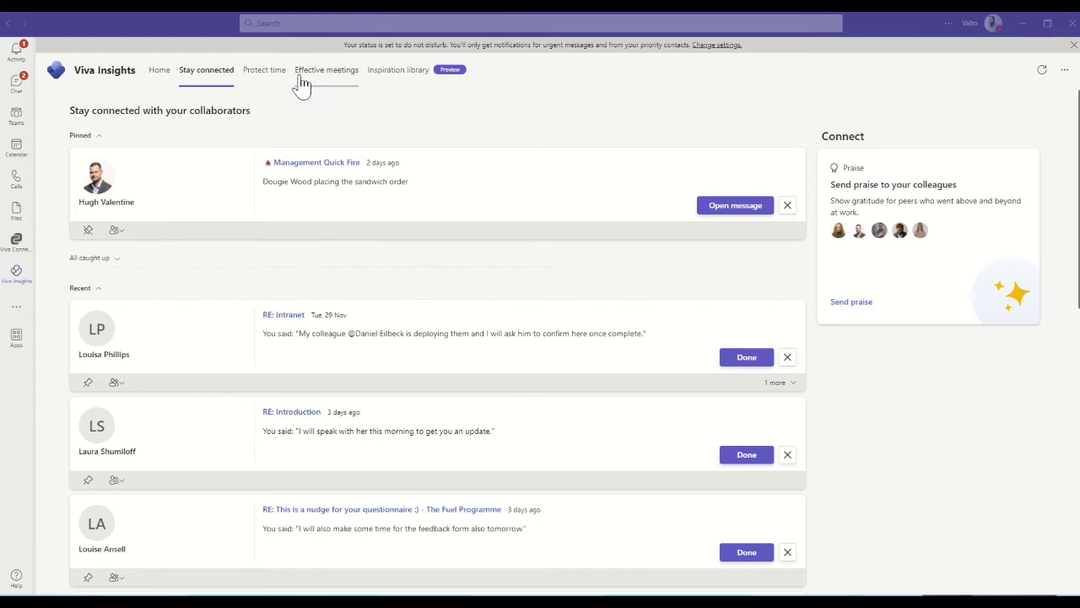
# Step: Review the focus plan preferences, then return to the Protect time overview with Thursday's 08:00–08:30 focus slot
pyautogui.click(268, 73)
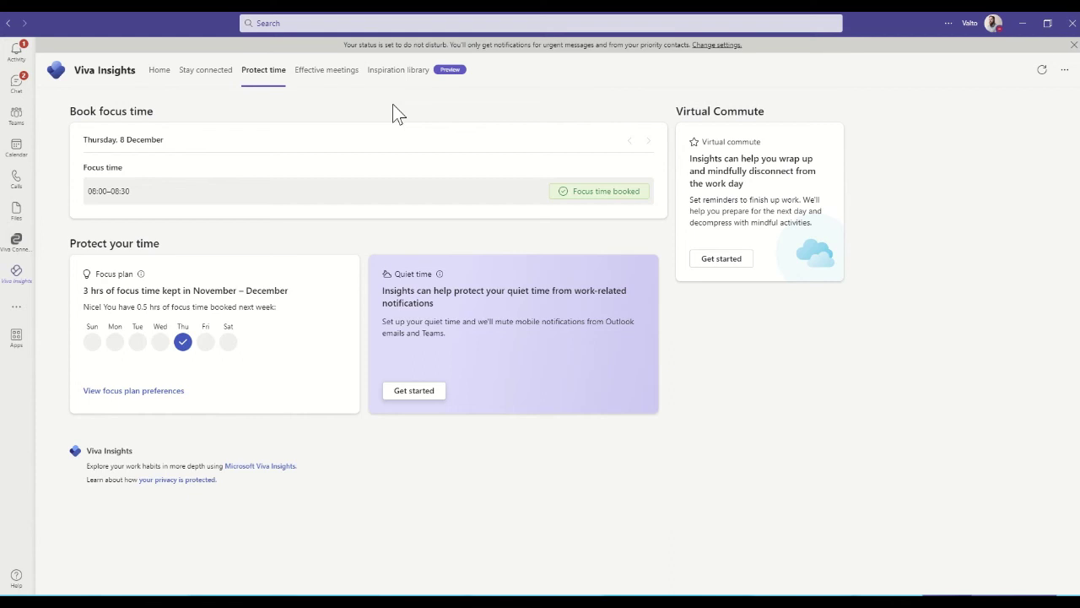
pyautogui.click(143, 392)
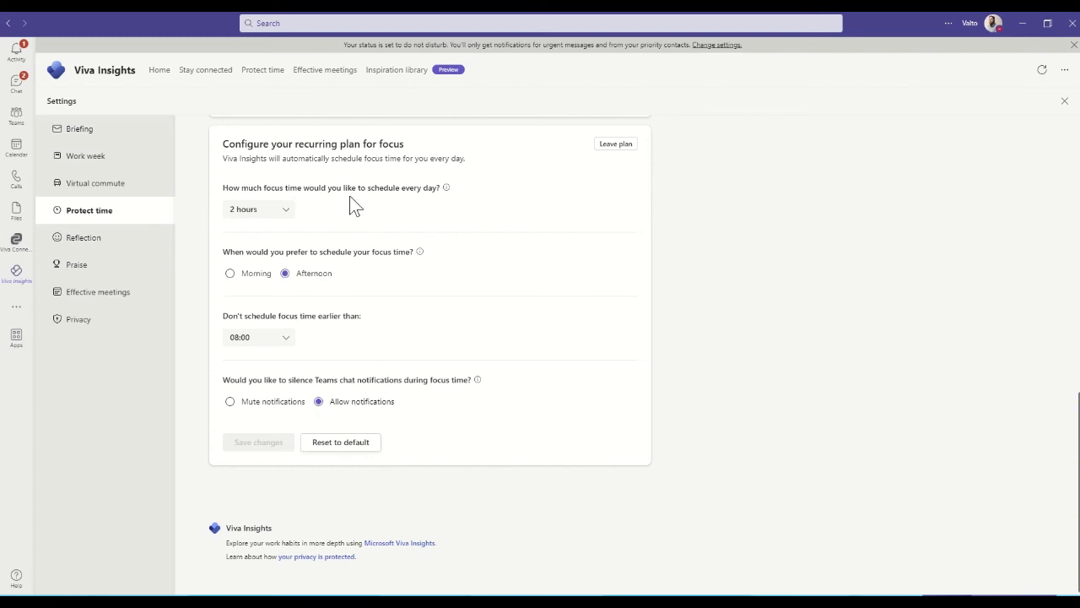
pyautogui.scroll(5, 355, 207)
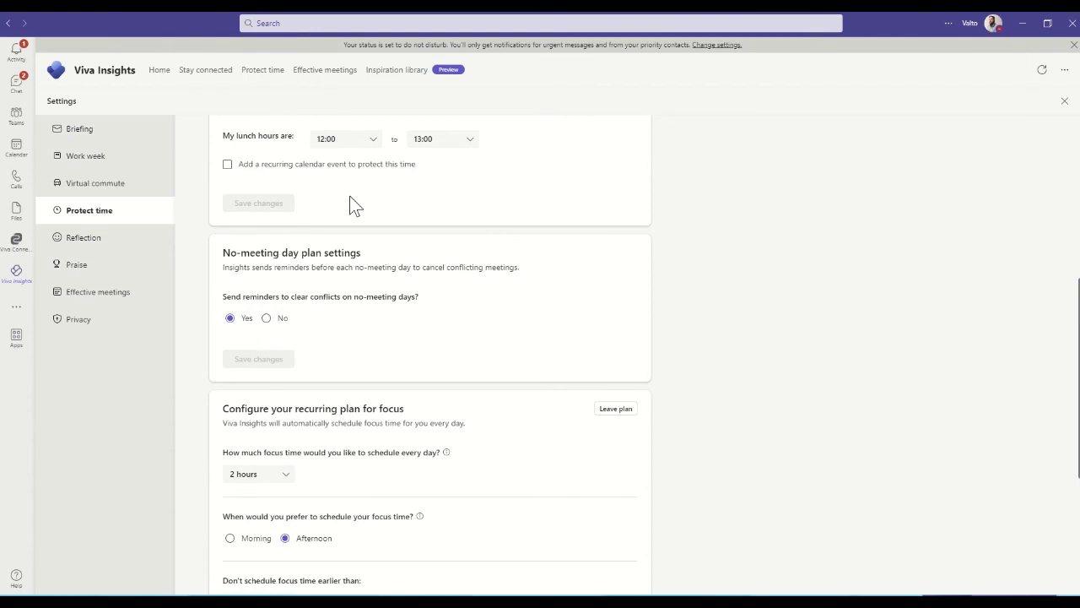
pyautogui.scroll(3, 355, 207)
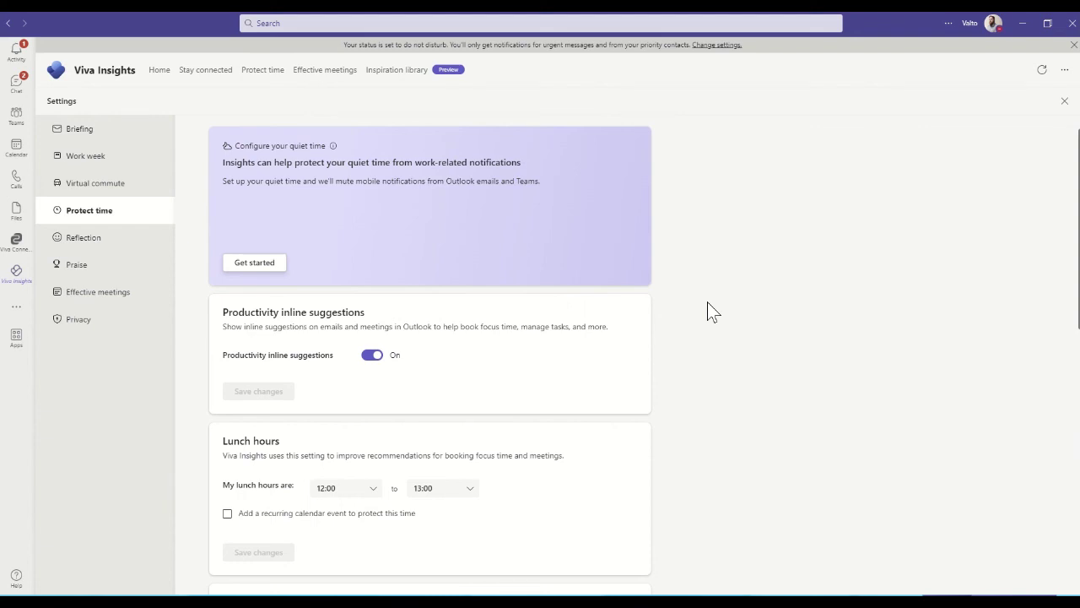
pyautogui.click(275, 71)
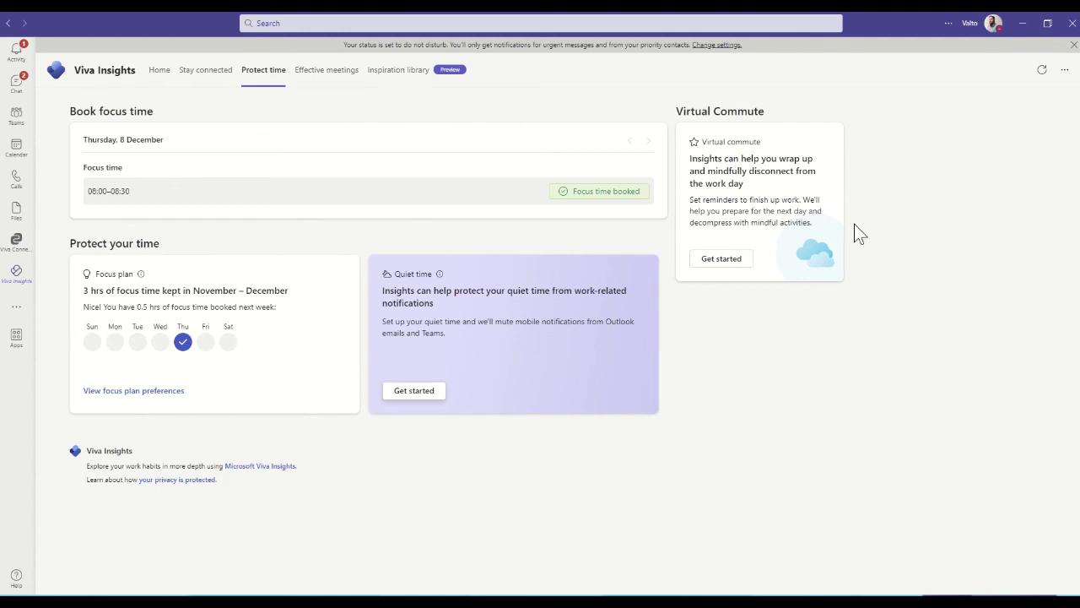
# Step: Show the Effective meetings habits: 51 meetings organised and 108 invitations over 4 weeks
pyautogui.click(340, 81)
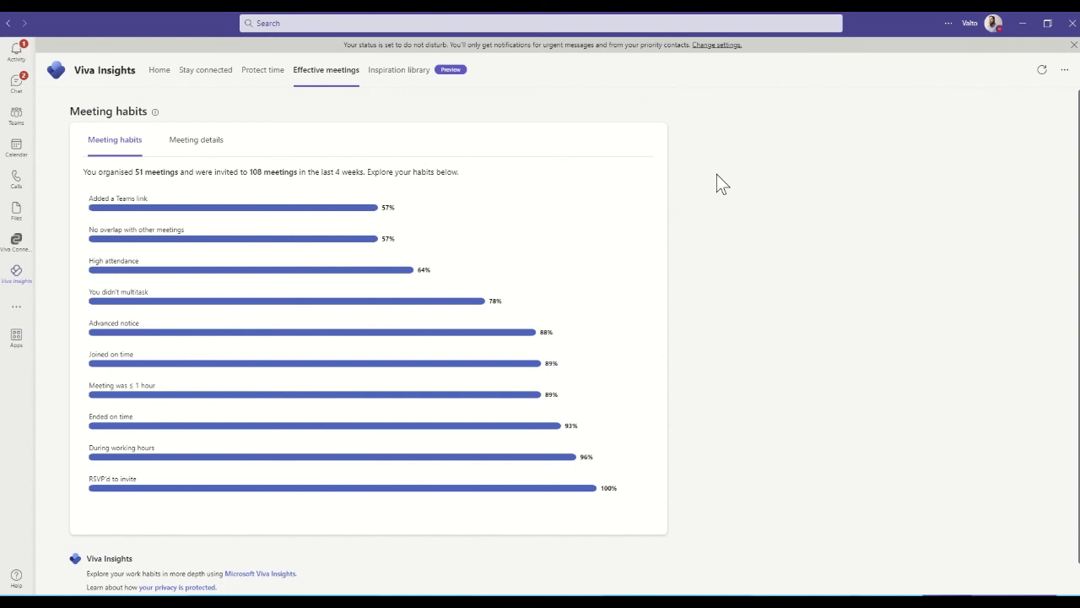
# Step: Open the Inspiration library and browse its Wellbeing, Culture, Impact and Resilience article collections
pyautogui.click(411, 85)
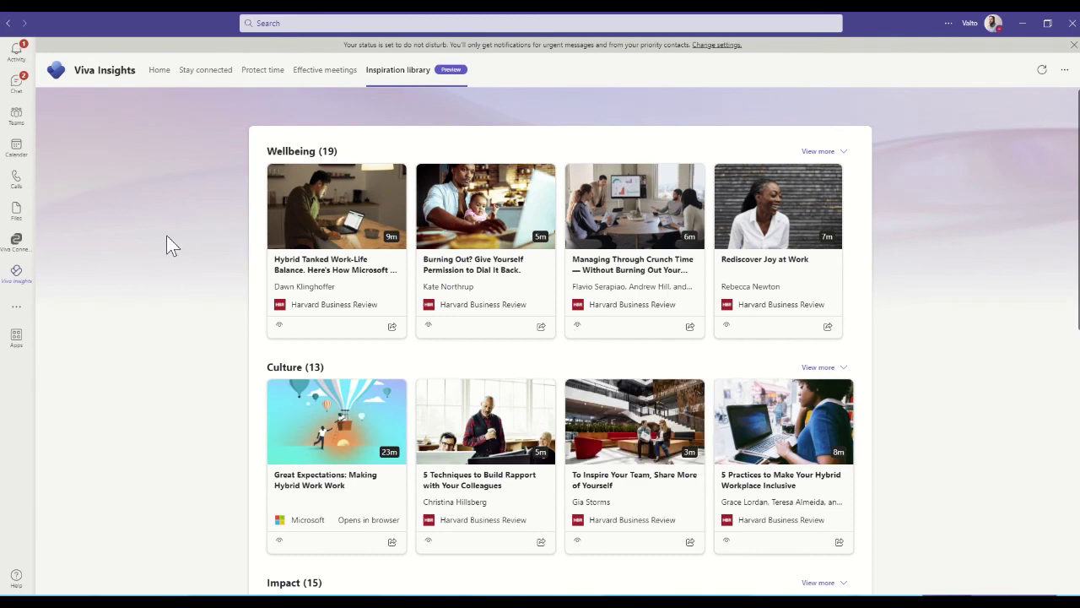
pyautogui.scroll(-5, 166, 237)
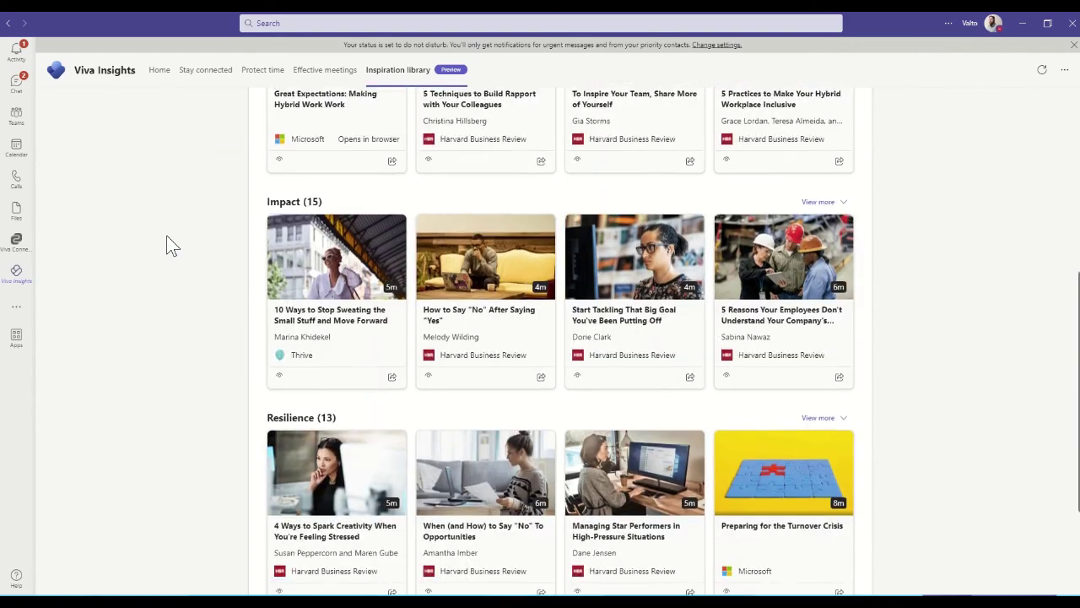
pyautogui.scroll(5, 166, 236)
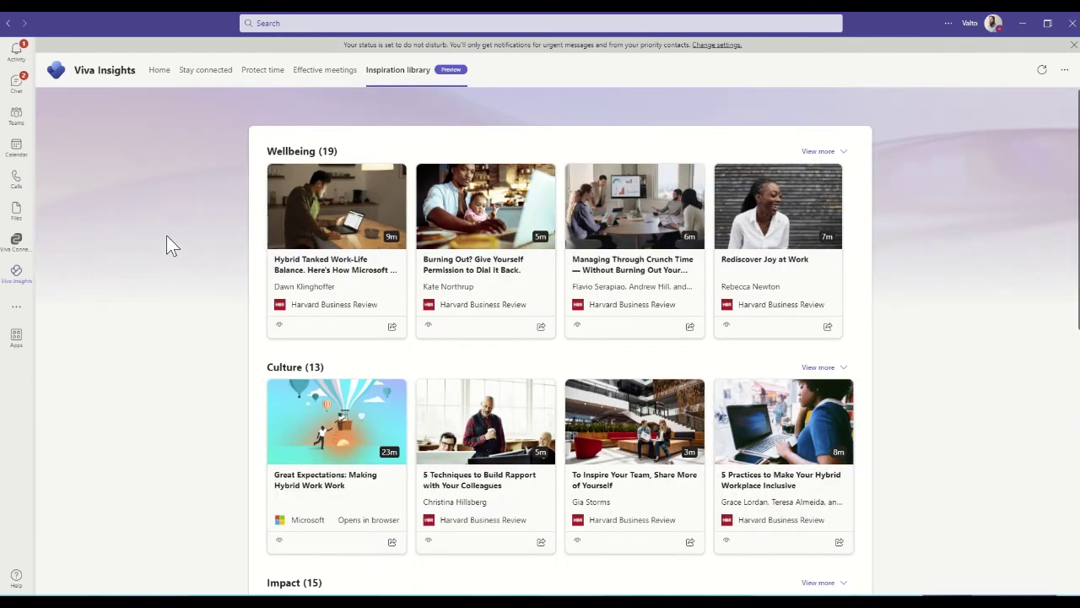